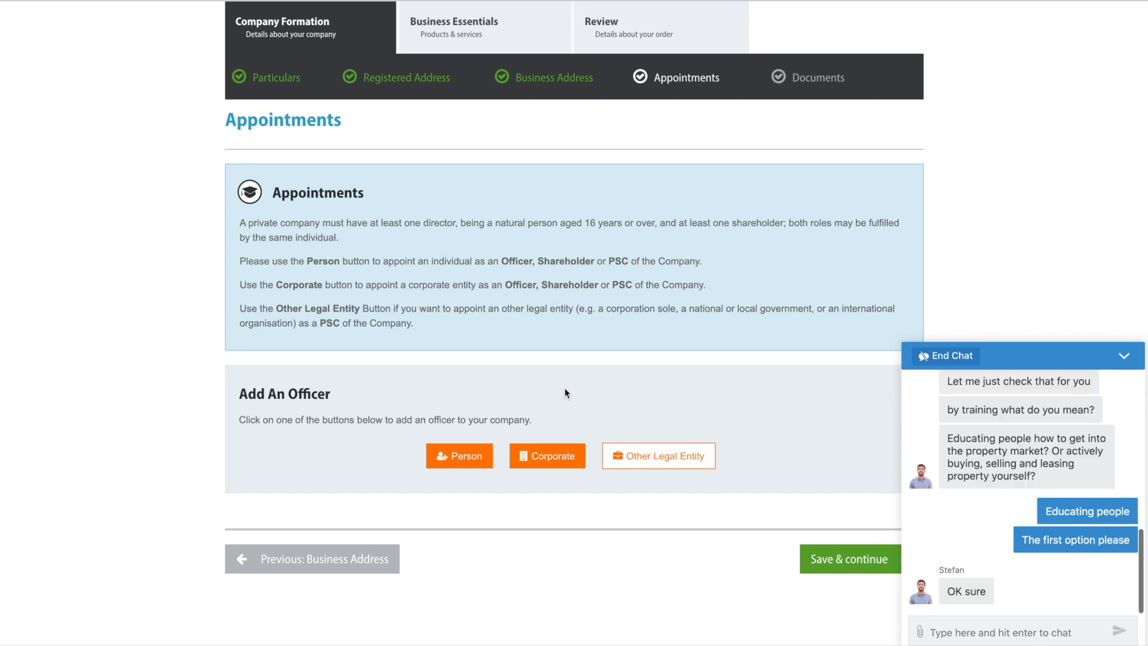
- Start adding a corporate officer and go to the position choices
left_click(537, 457)
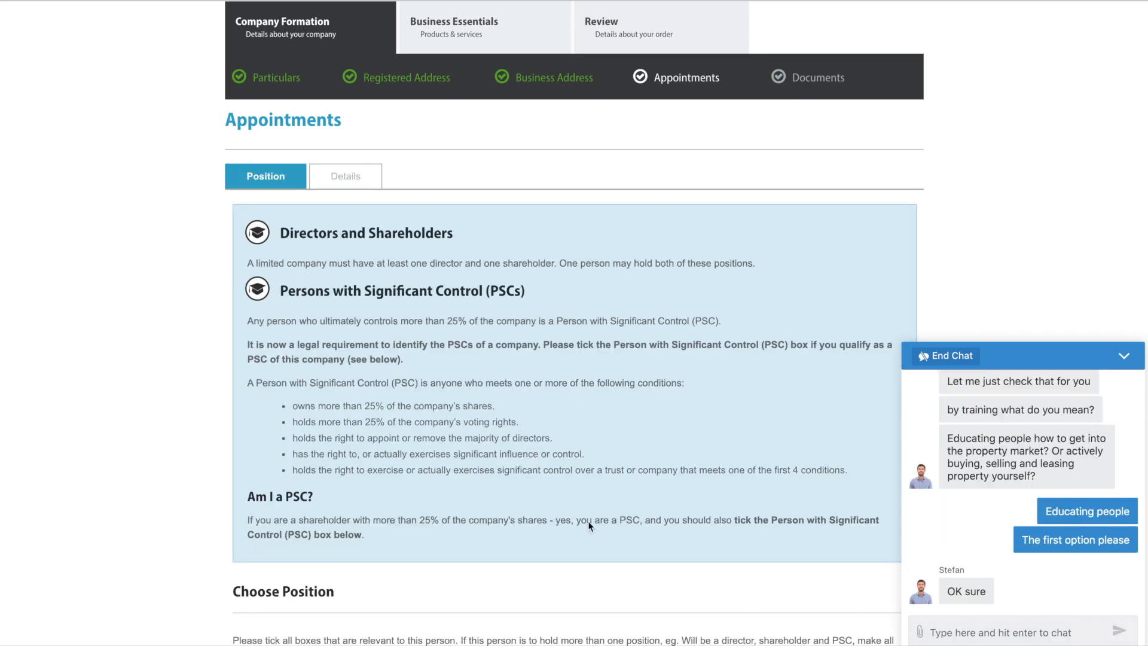
scroll(574, 515, "down", 2)
scroll(570, 517, "down", 2)
scroll(569, 517, "down", 1)
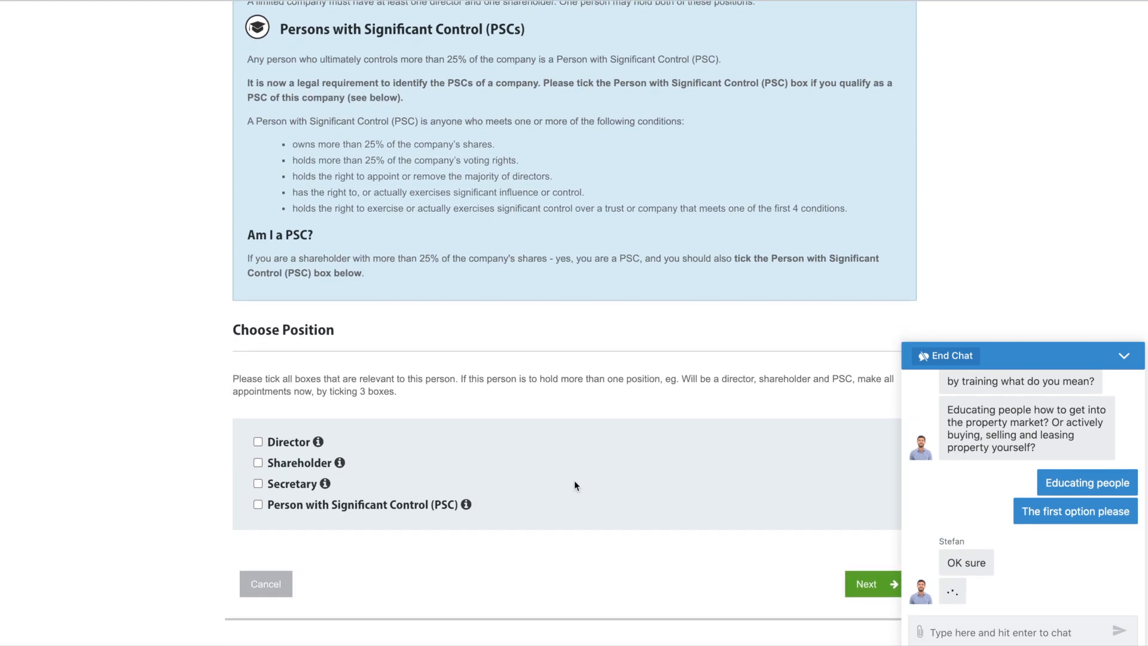
scroll(574, 484, "down", 1)
scroll(574, 479, "down", 1)
scroll(574, 484, "up", 1)
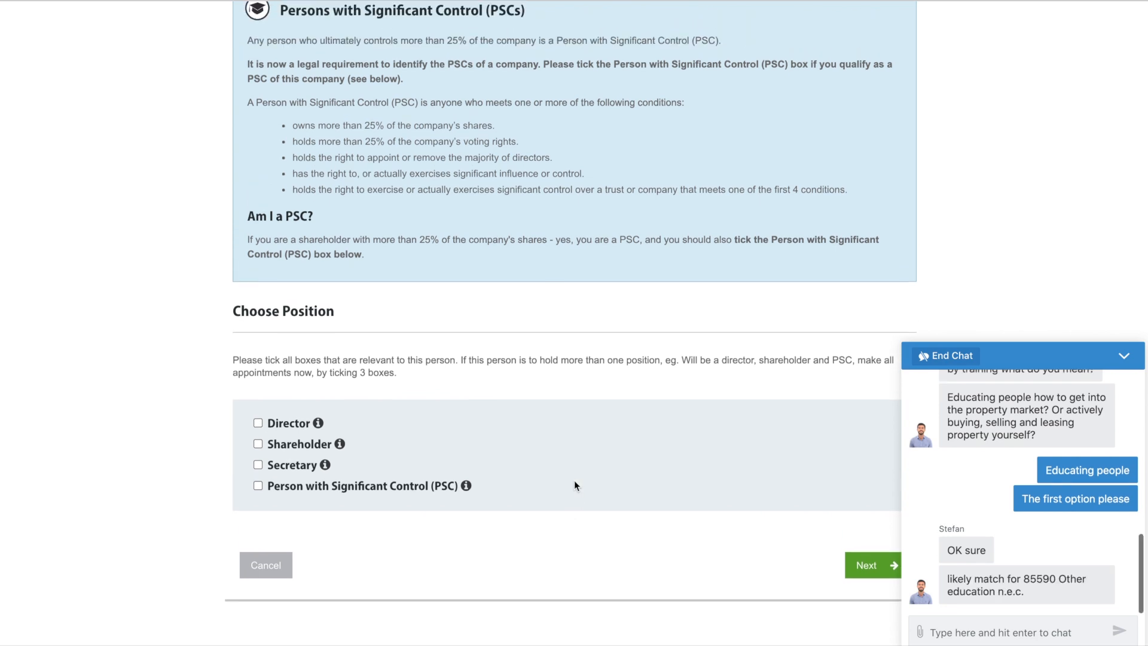
- Reply "Ok great, thanks again." to the support agent in the live chat
left_click(954, 634)
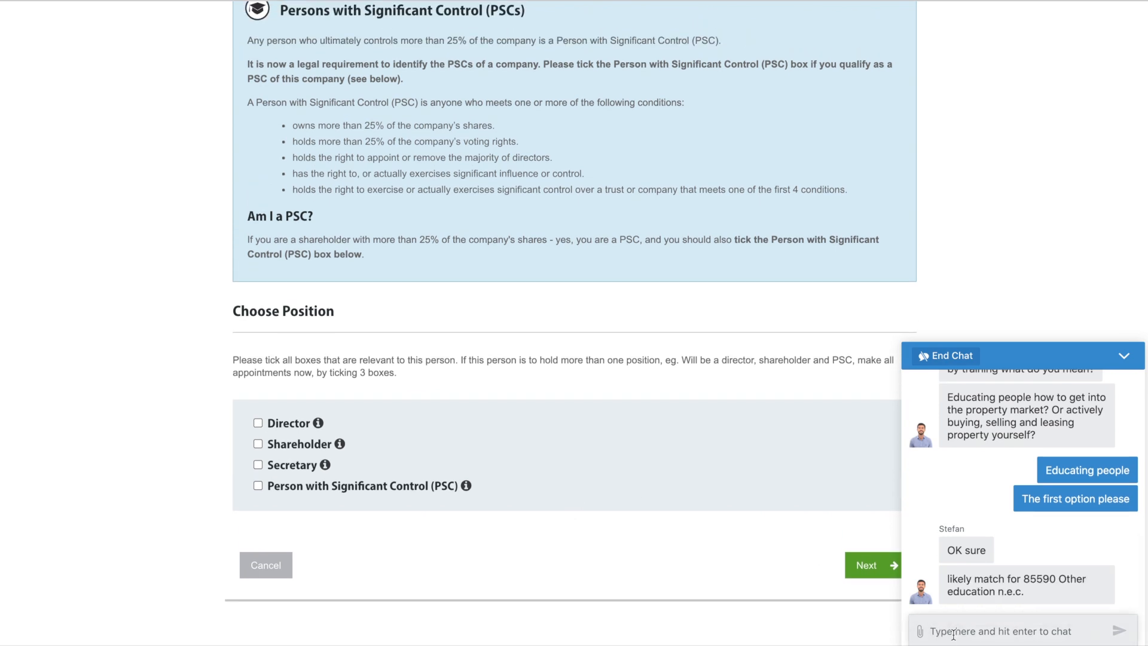
type("Ok")
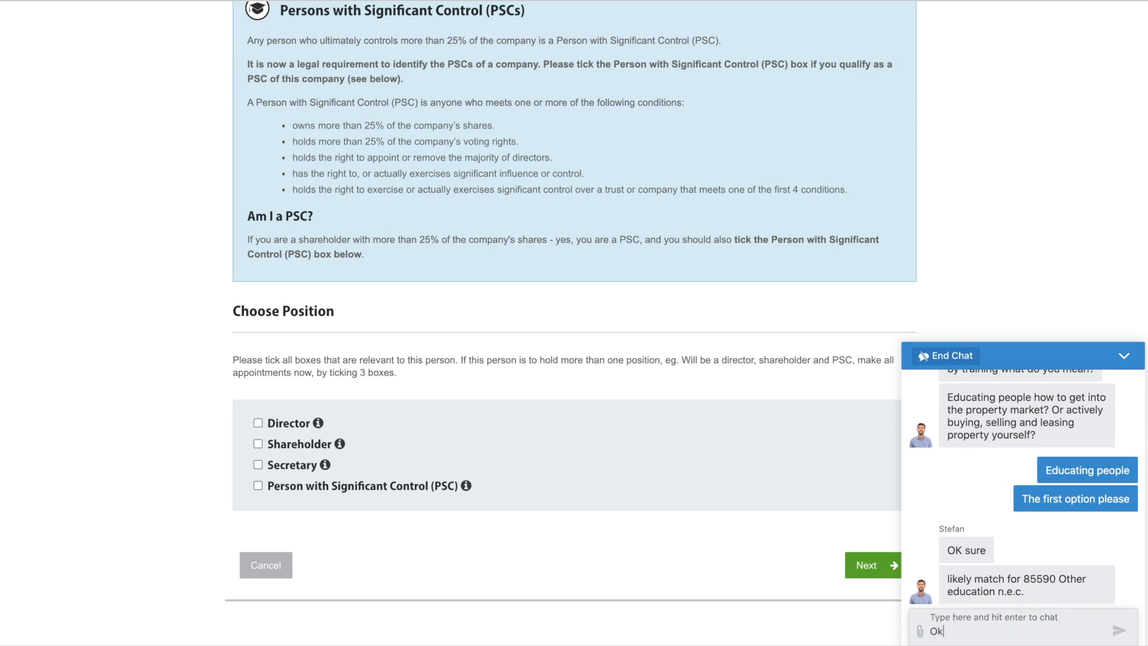
type(" great, tj")
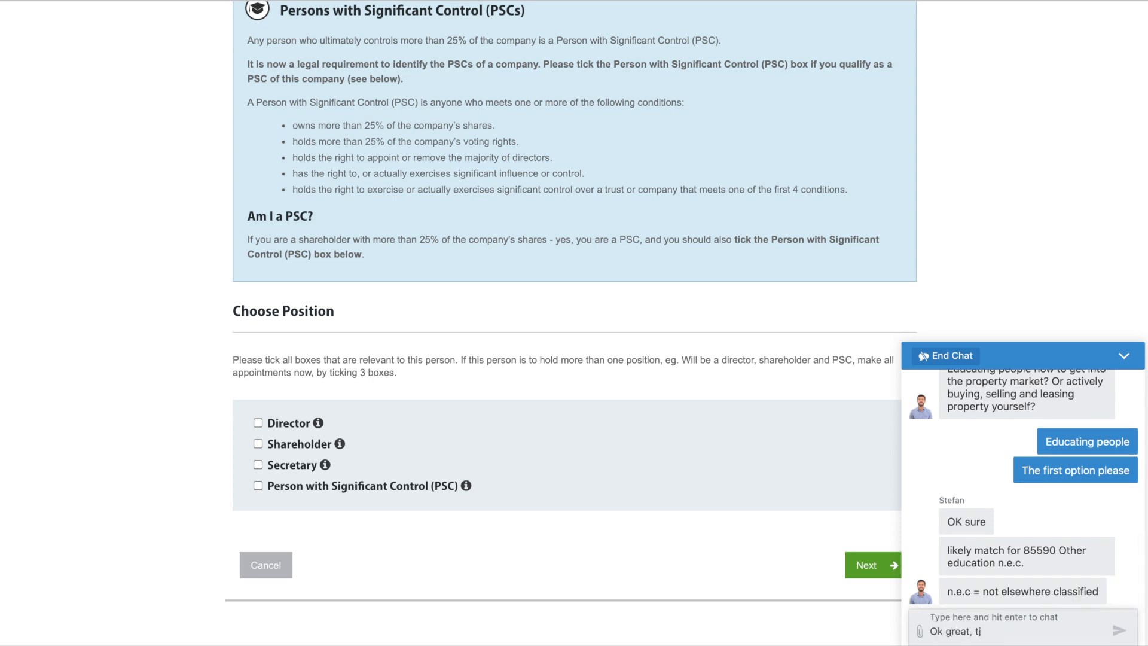
key("BackSpace")
type("hanks ag")
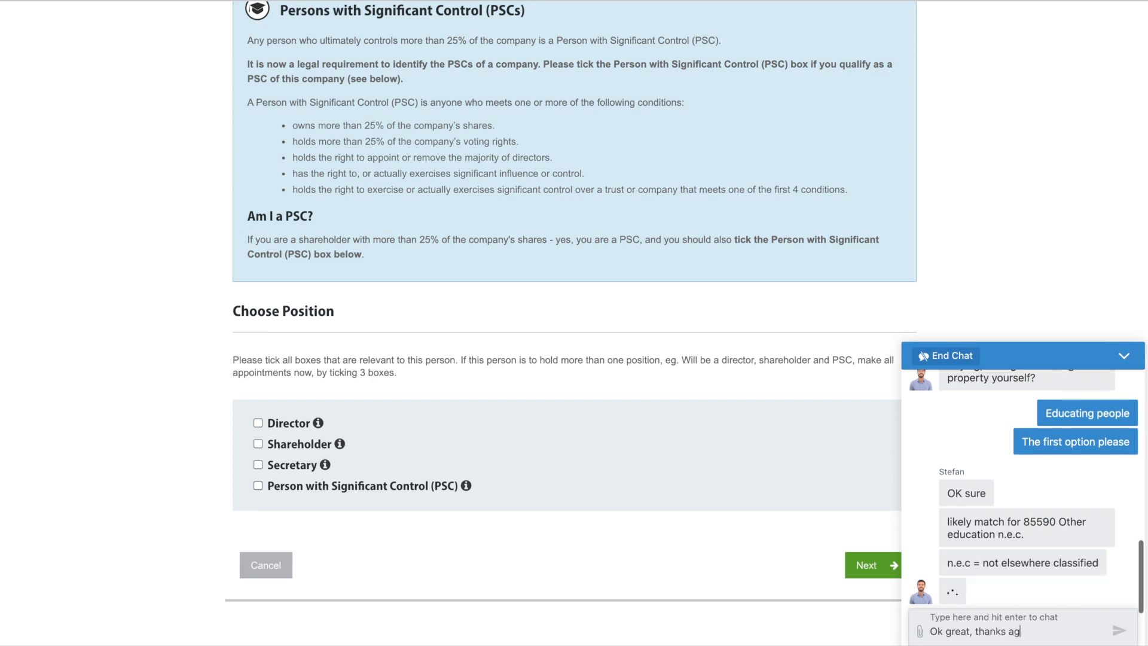
type("ain.")
key("Return")
- Select the Director and Shareholder positions for the corporate officer and try to proceed to the officer details
scroll(263, 332, "down", 2)
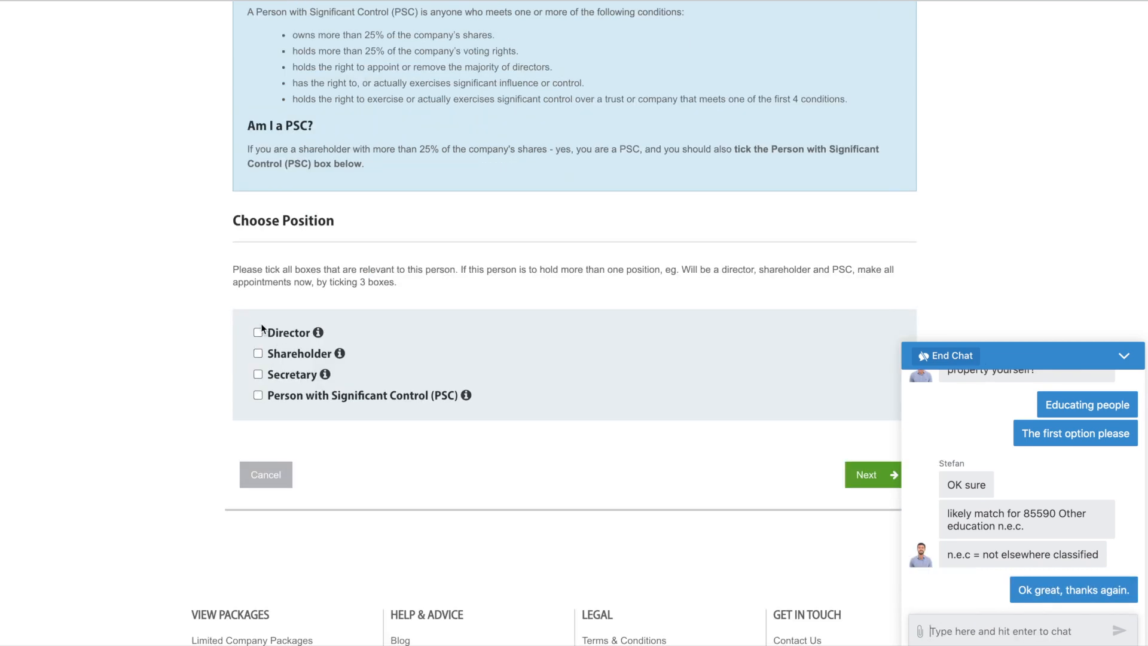
left_click(258, 333)
left_click(257, 354)
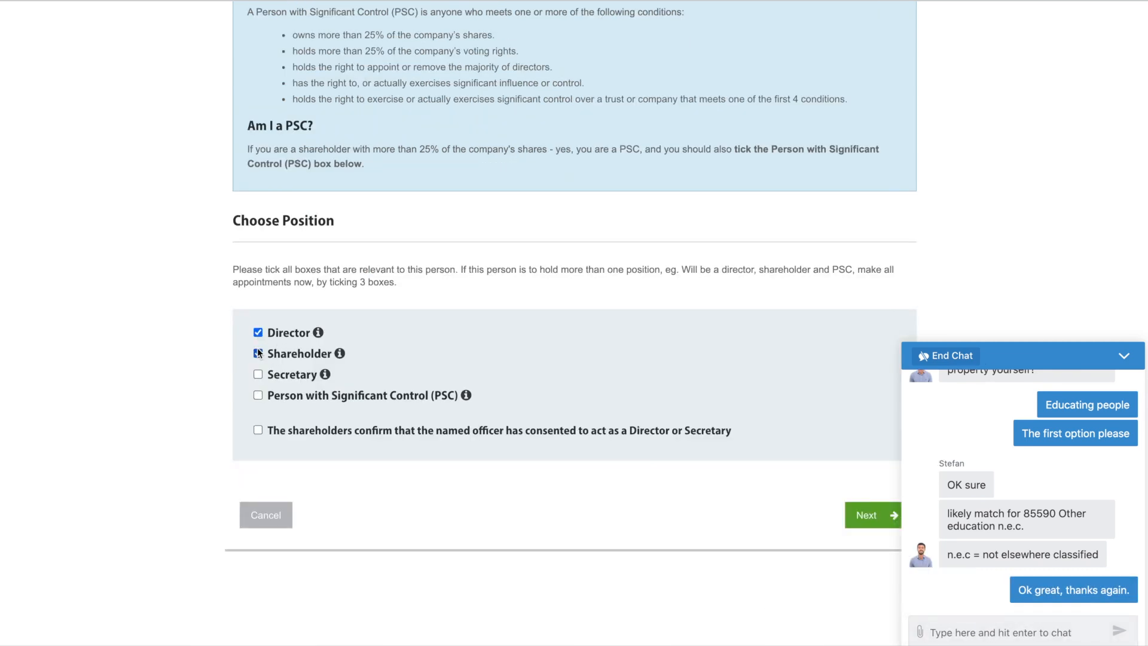
left_click(868, 515)
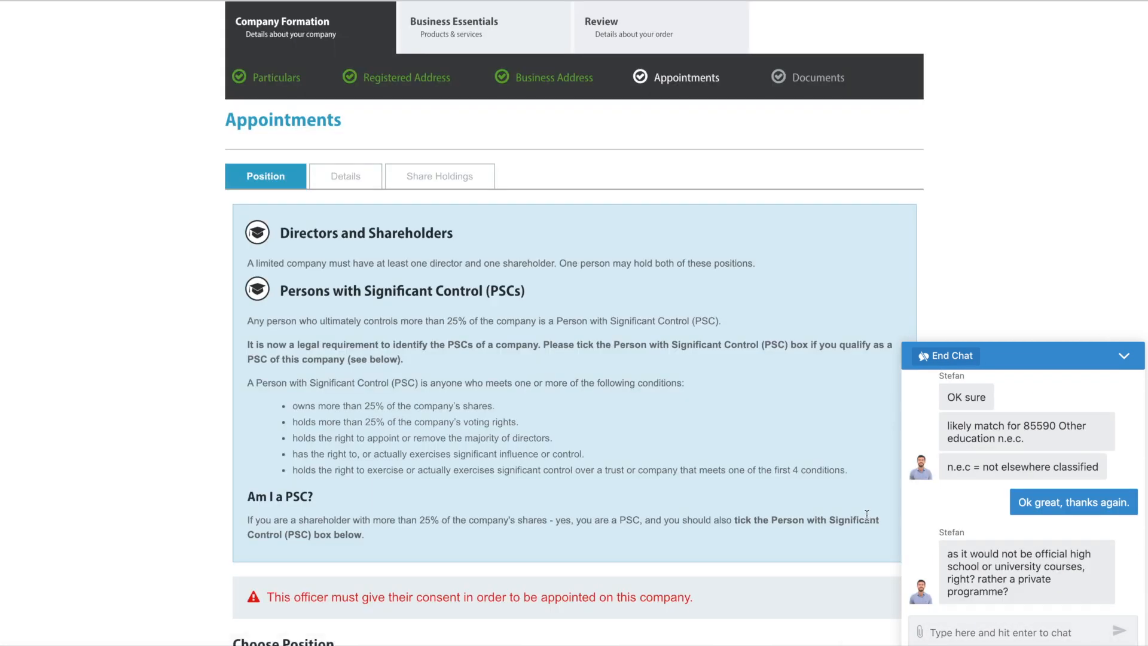
scroll(583, 472, "down", 3)
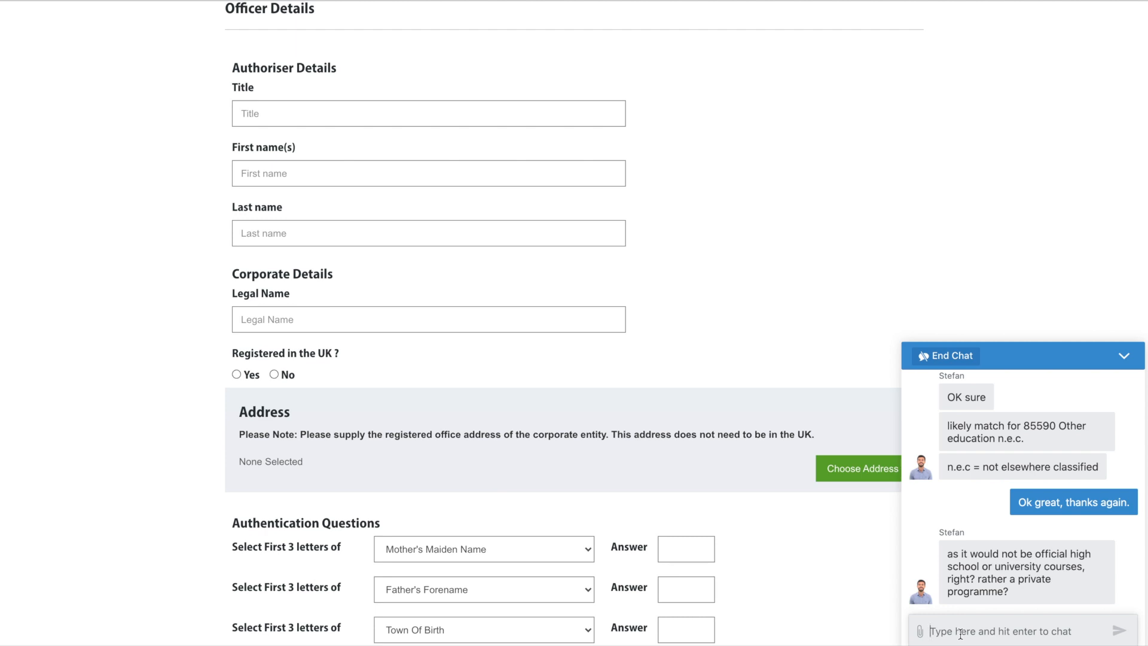
- Answer the support agent's question about the course type in the chat with "Yes a private programme."
left_click(960, 632)
type("Yesa")
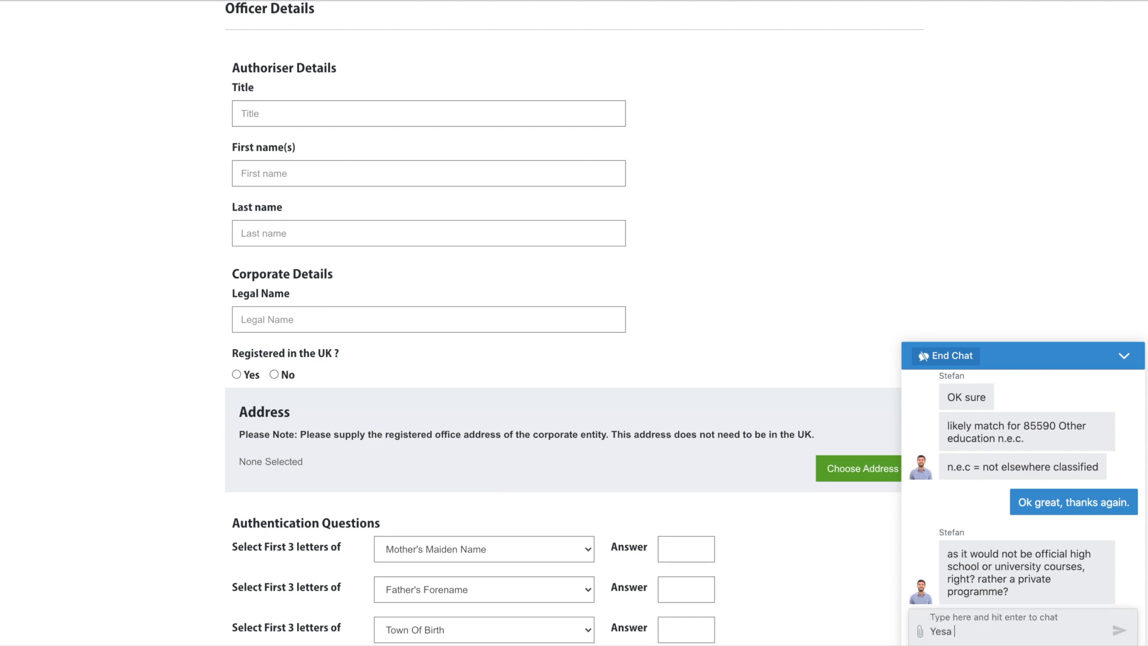
type(" =")
key("BackSpace")
type("a private programme.")
key("Return")
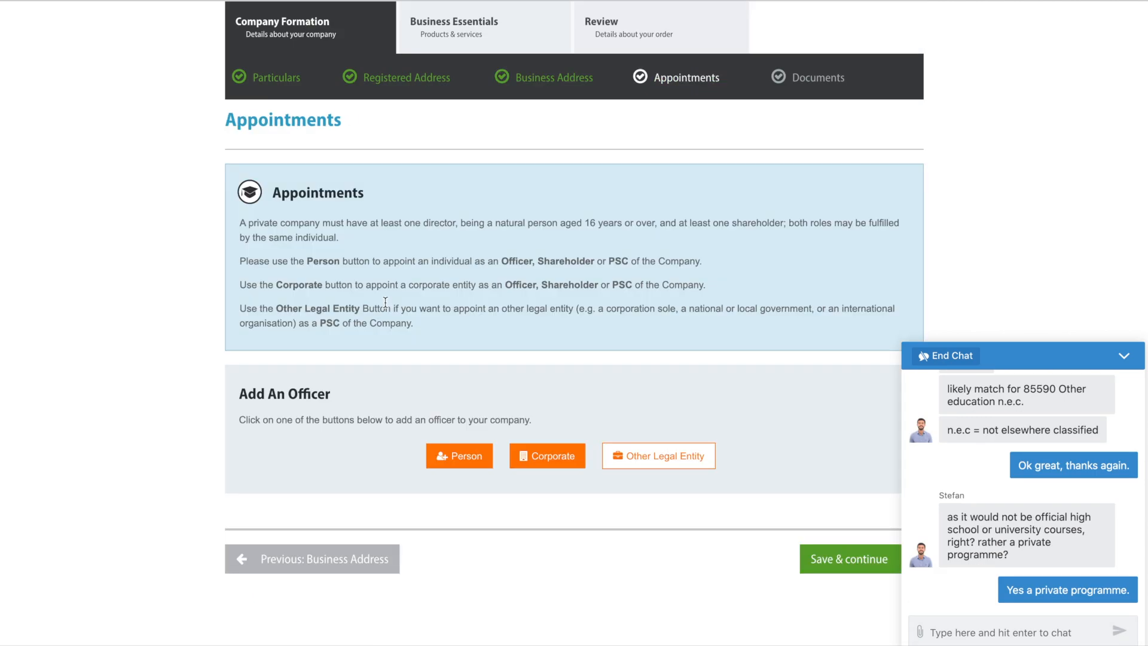
scroll(356, 373, "down", 2)
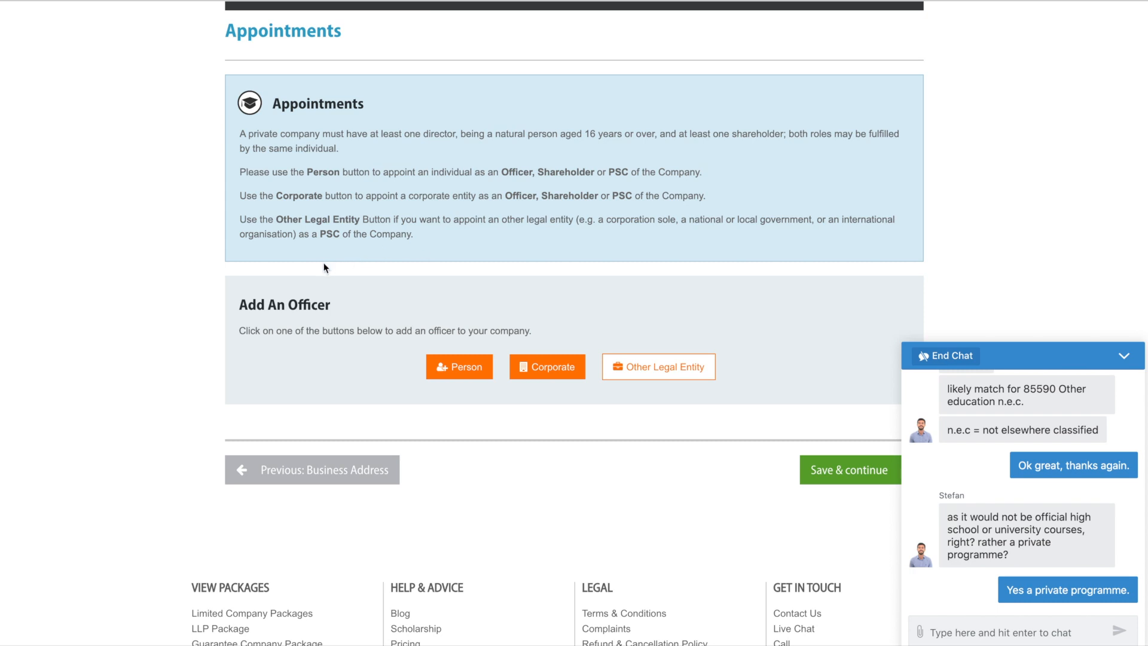
scroll(324, 263, "up", 1)
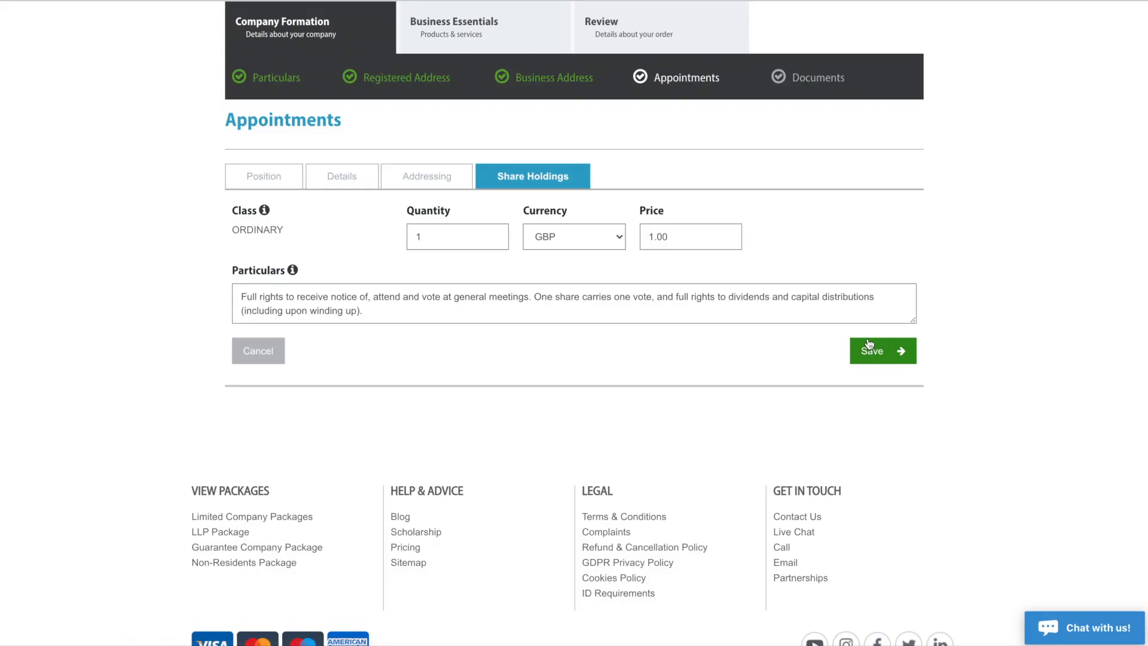
- Set the ordinary share quantity to 1000 and check the explanation of the share class
scroll(528, 303, "up", 2)
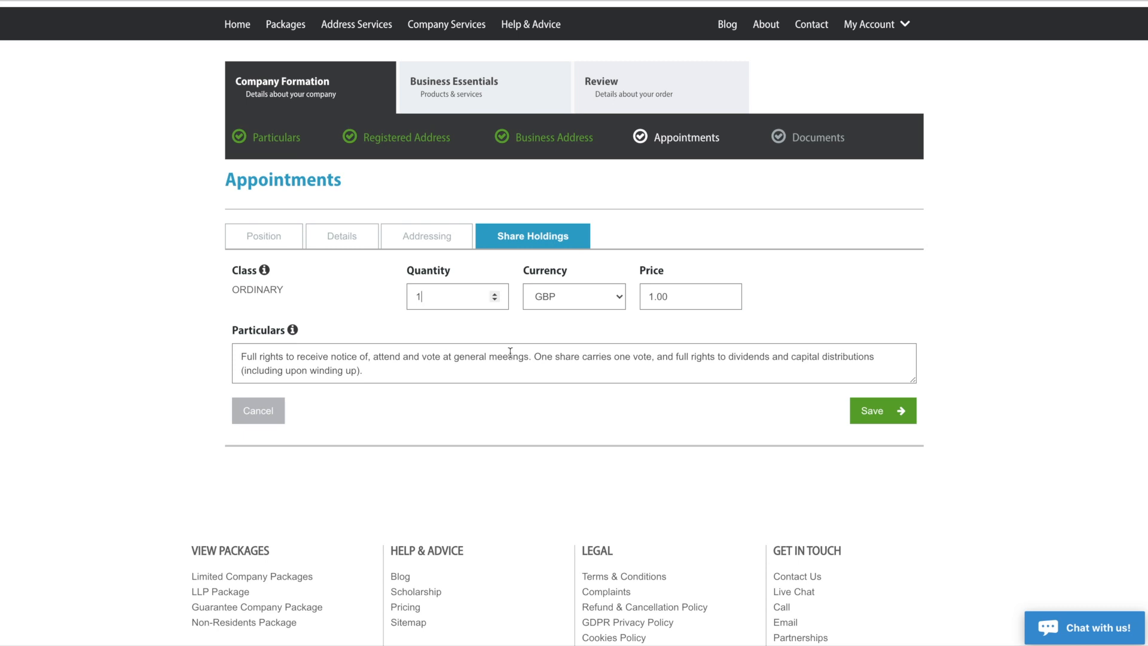
type("0000")
key("BackSpace")
left_click(263, 272)
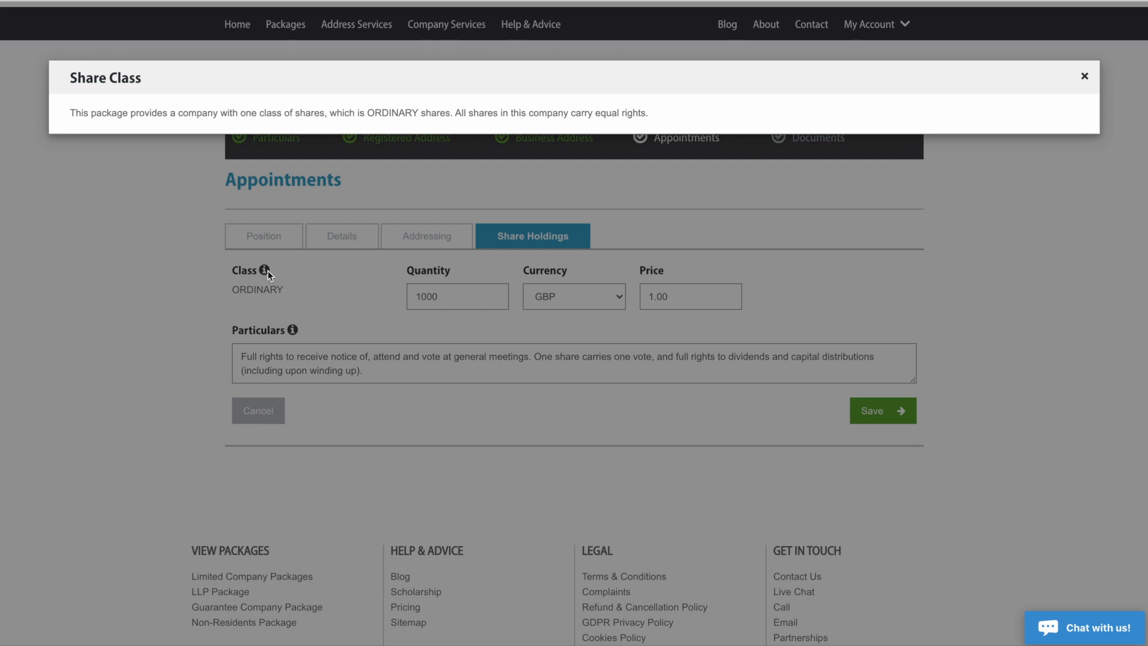
left_click(268, 275)
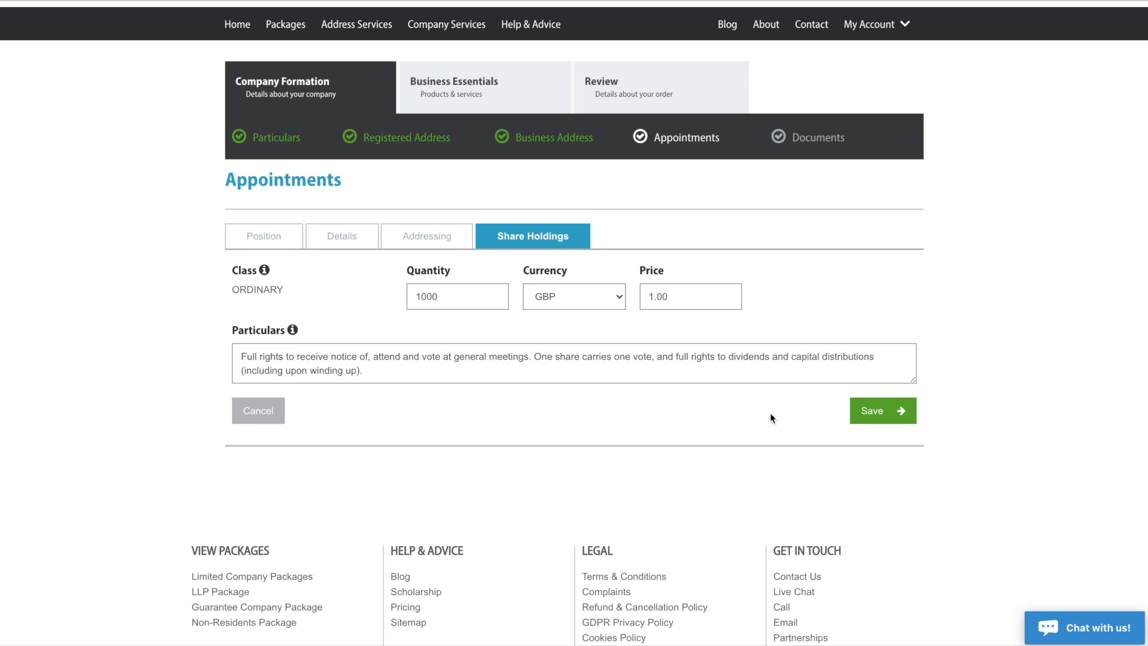
- Save the shareholding and finish the officer's appointment
left_click(896, 412)
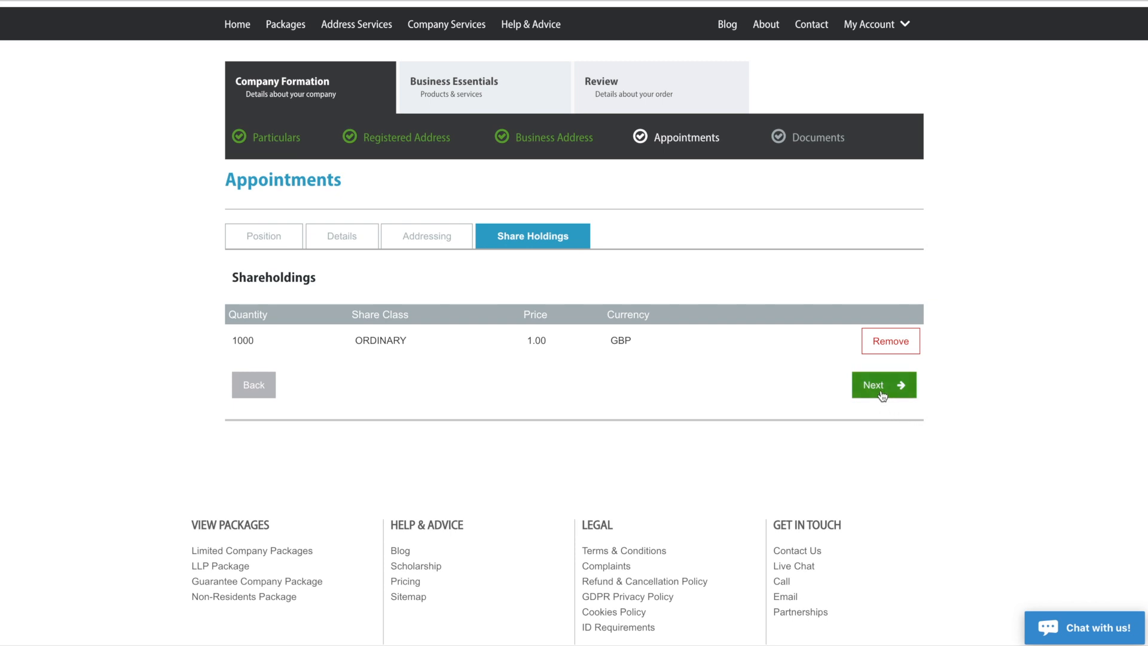
left_click(881, 390)
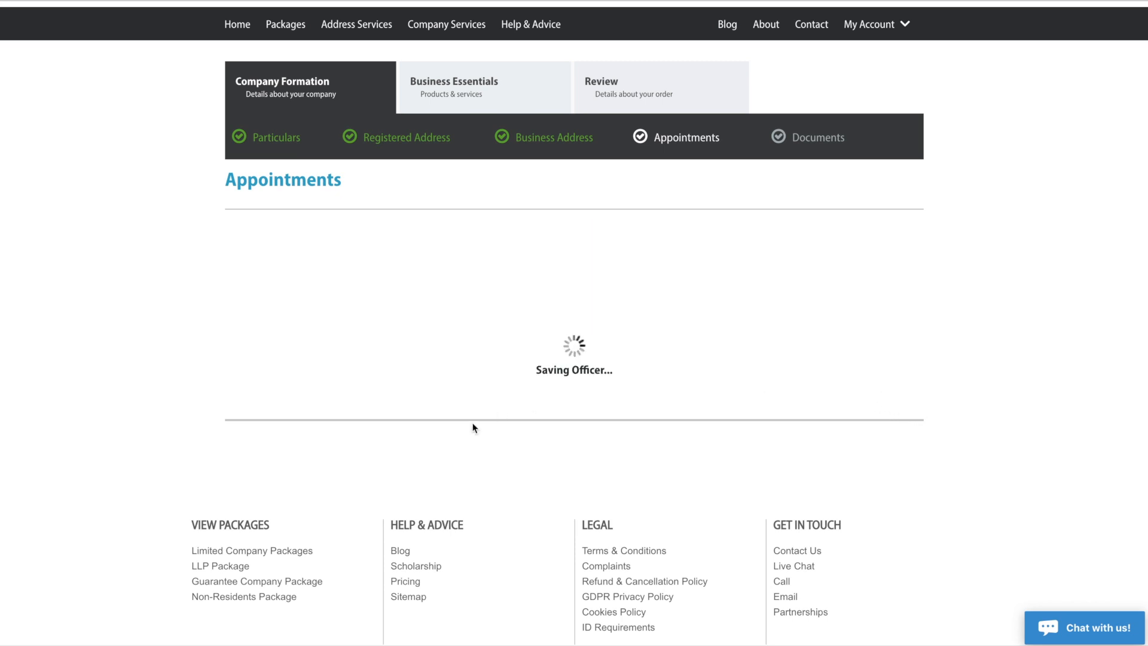
scroll(471, 426, "down", 1)
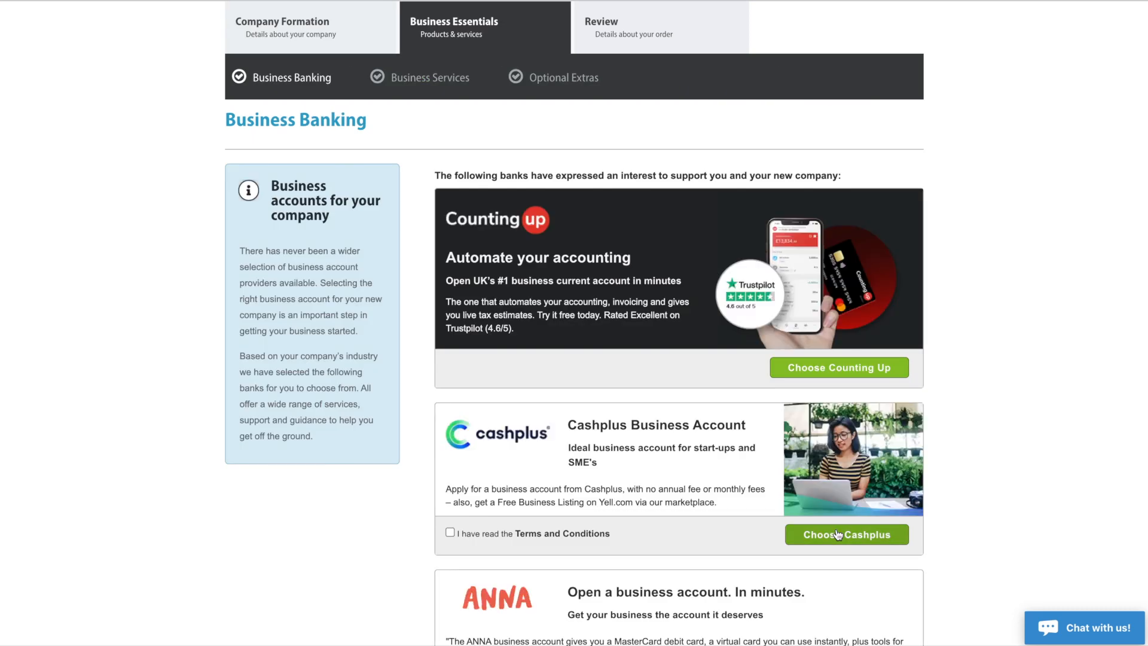
- Look through the business banking, accounting software and card payment offers and continue to the order review without choosing any
scroll(688, 552, "down", 5)
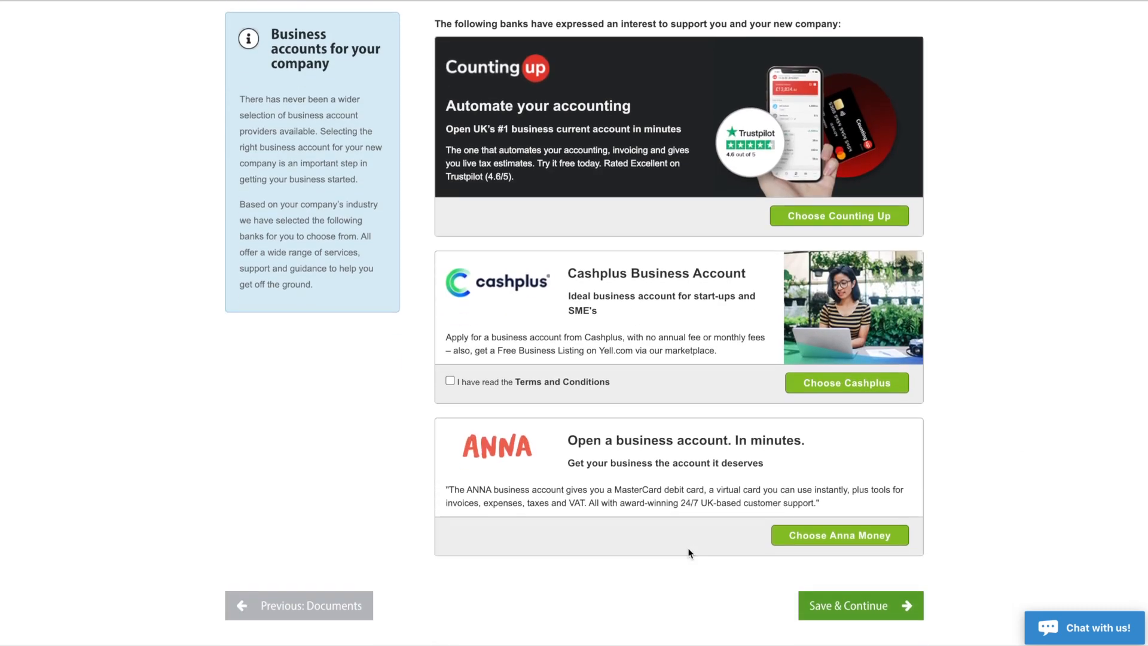
scroll(688, 552, "up", 3)
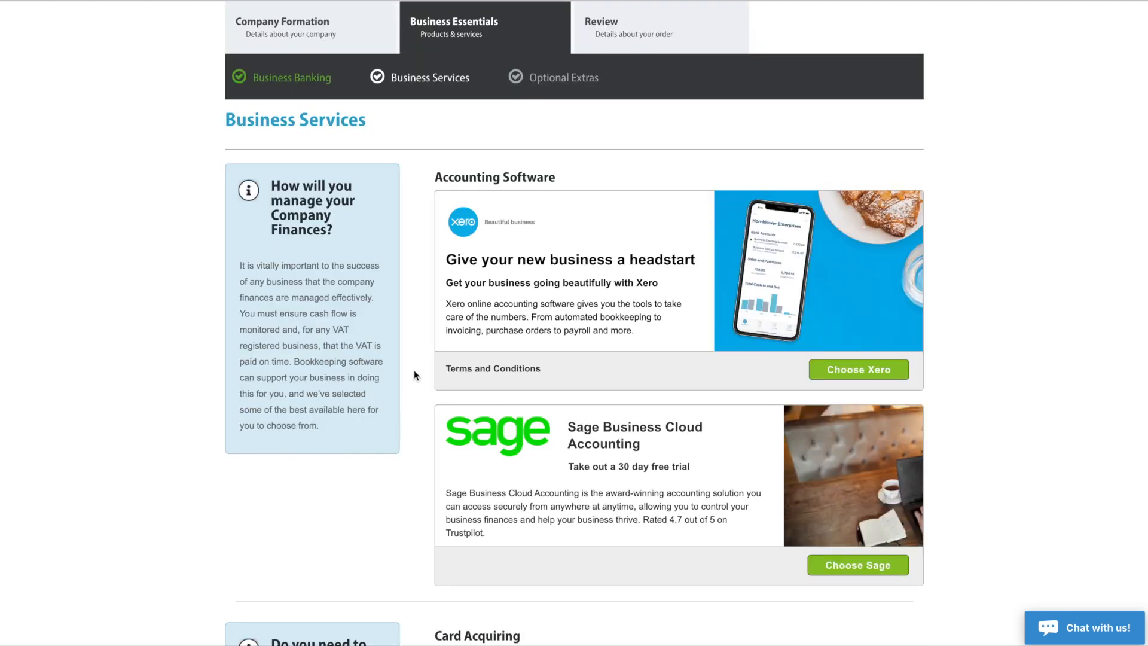
scroll(462, 400, "down", 3)
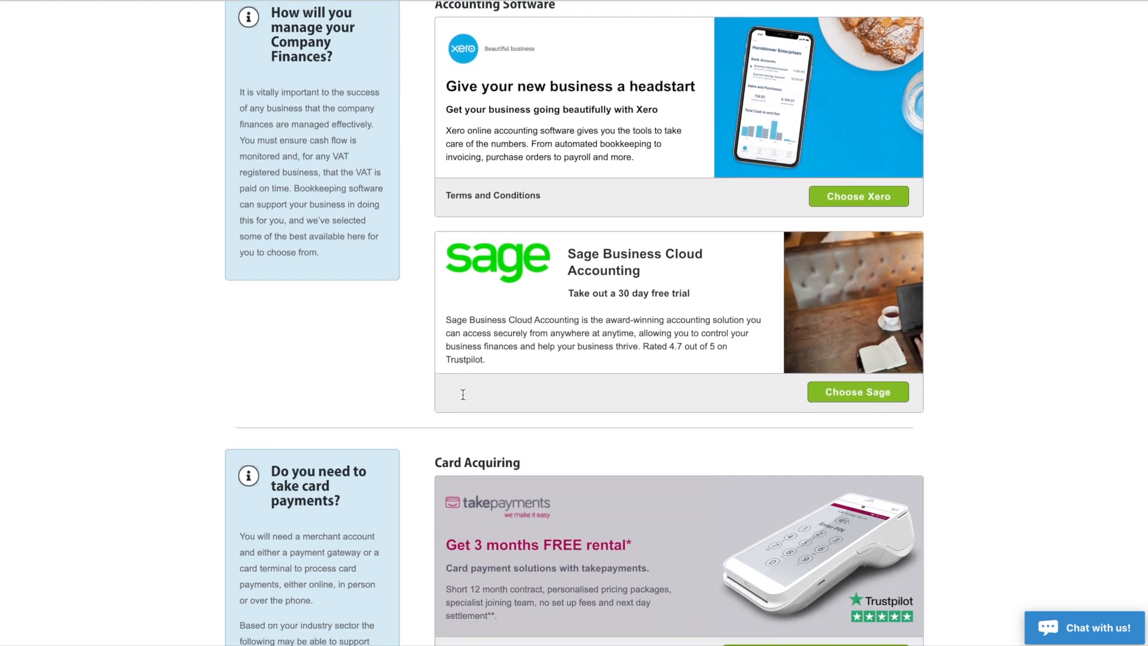
scroll(463, 398, "up", 2)
scroll(463, 395, "down", 1)
scroll(463, 394, "down", 4)
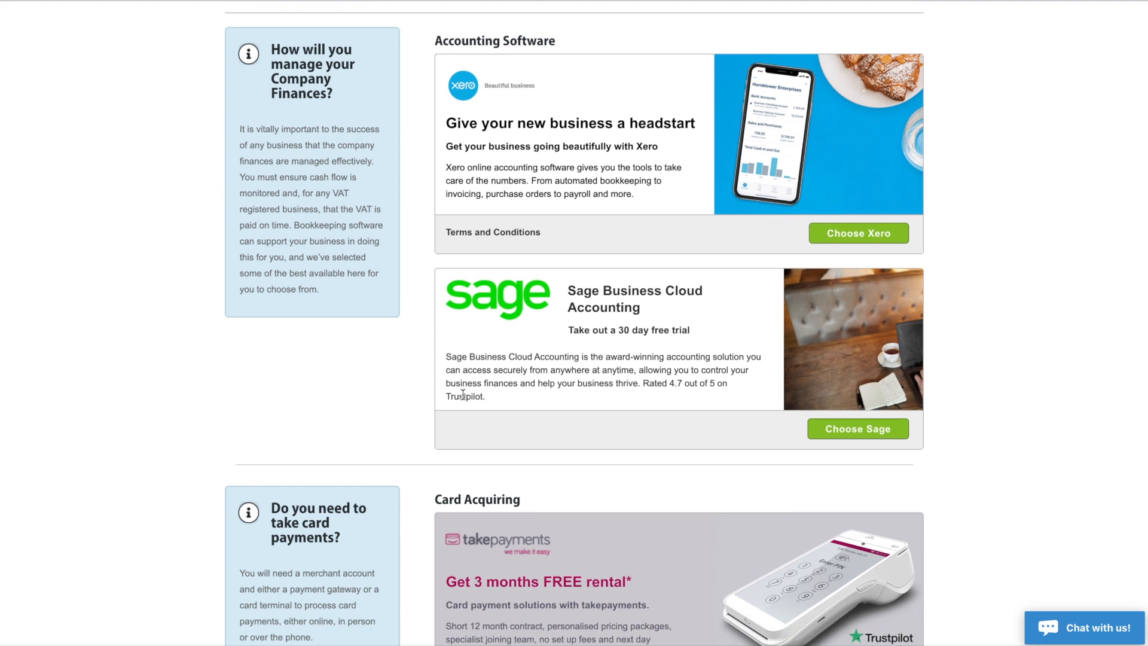
scroll(462, 395, "down", 1)
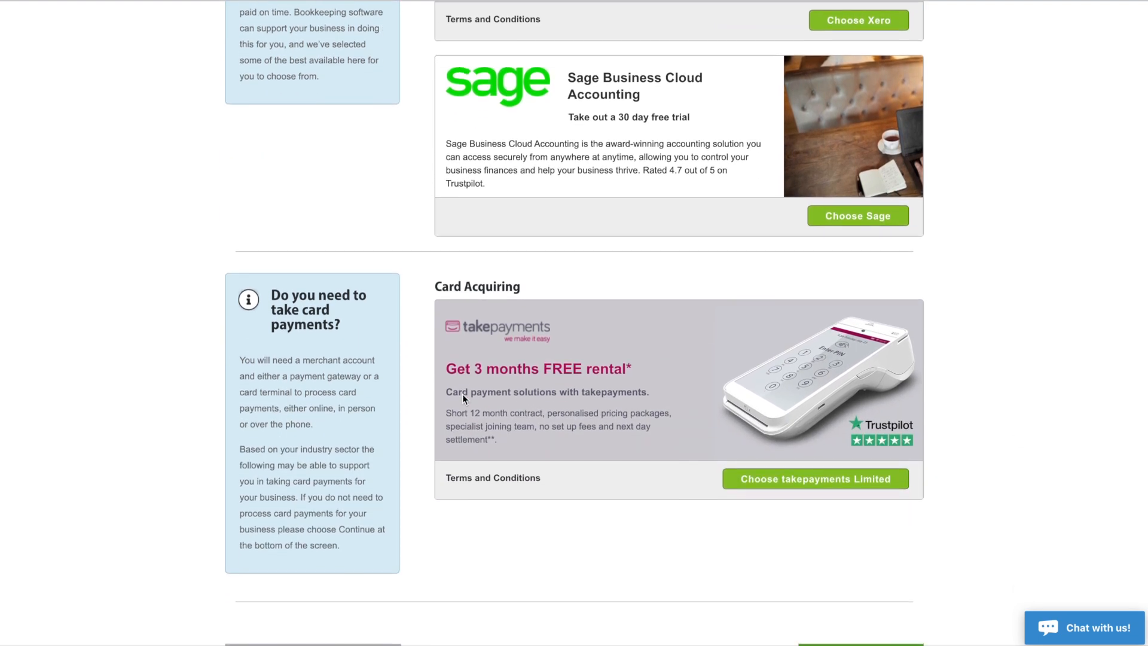
left_click(862, 566)
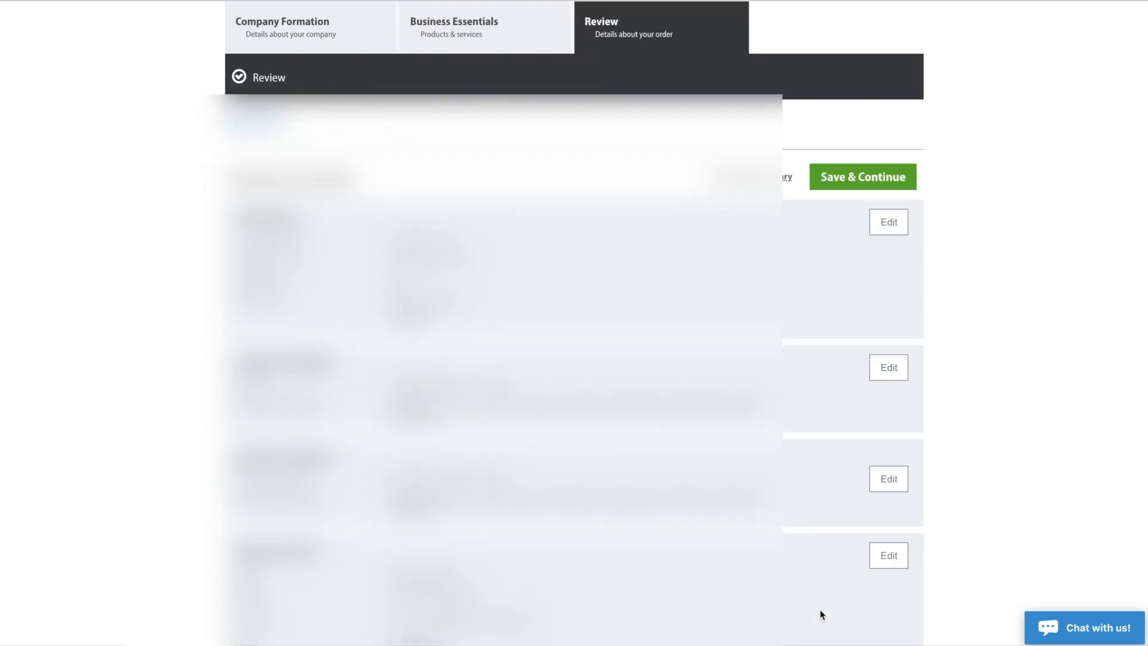
- Check the company formation summary and the selected products, then save the review and continue to payment
scroll(574, 323, "up", 3)
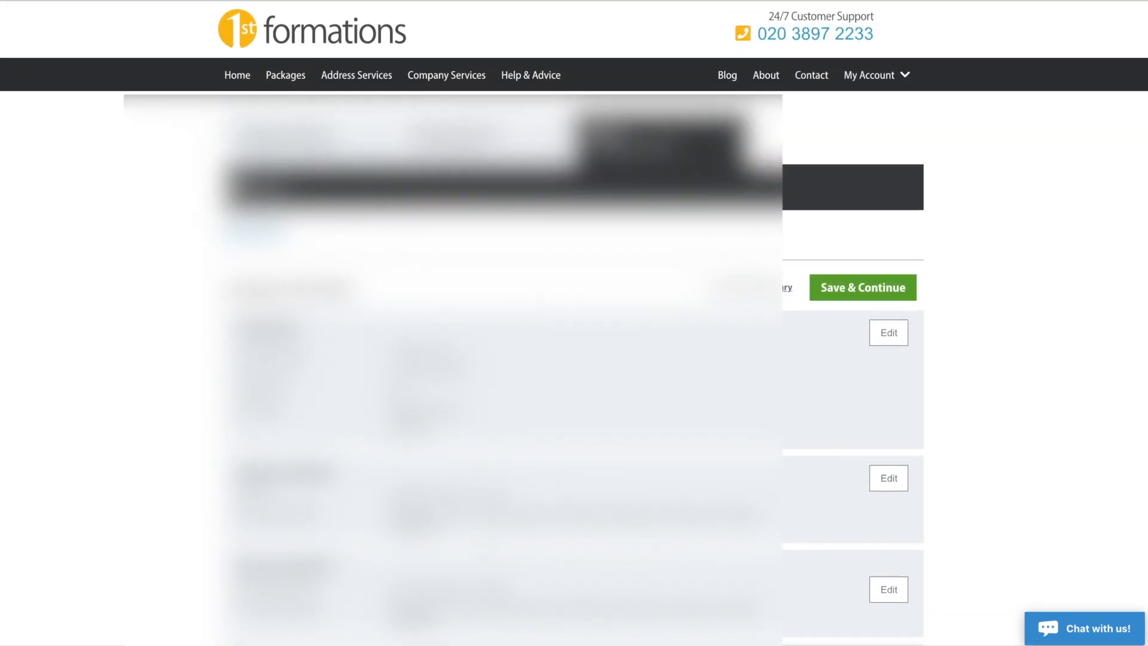
scroll(574, 323, "down", 1)
scroll(574, 323, "down", 2)
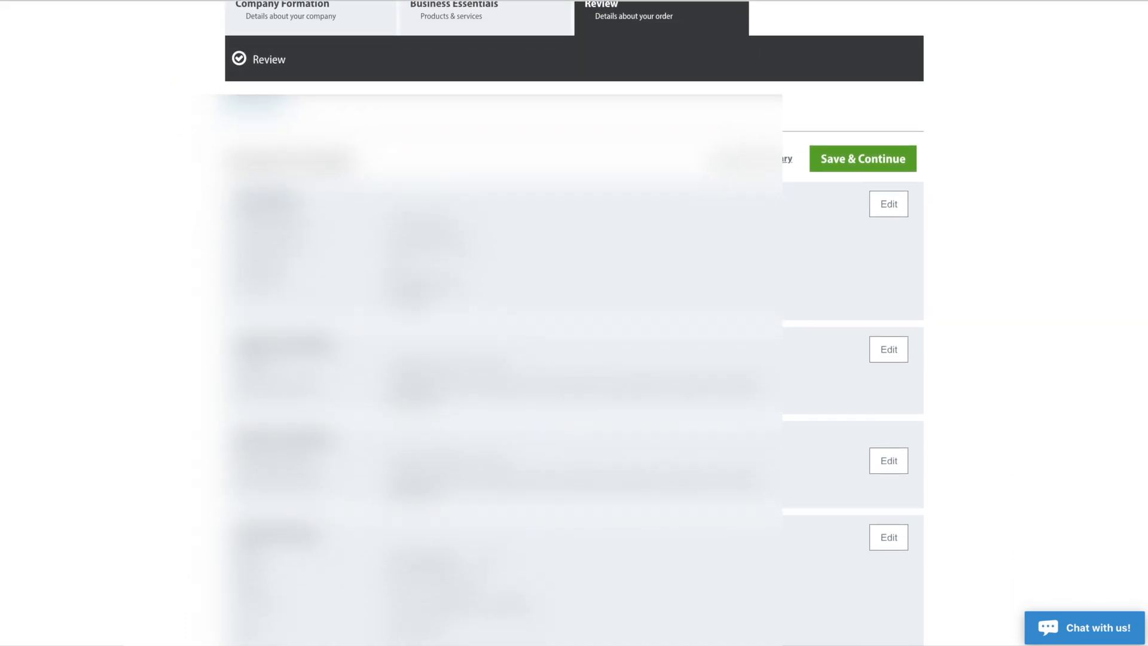
scroll(574, 322, "down", 1)
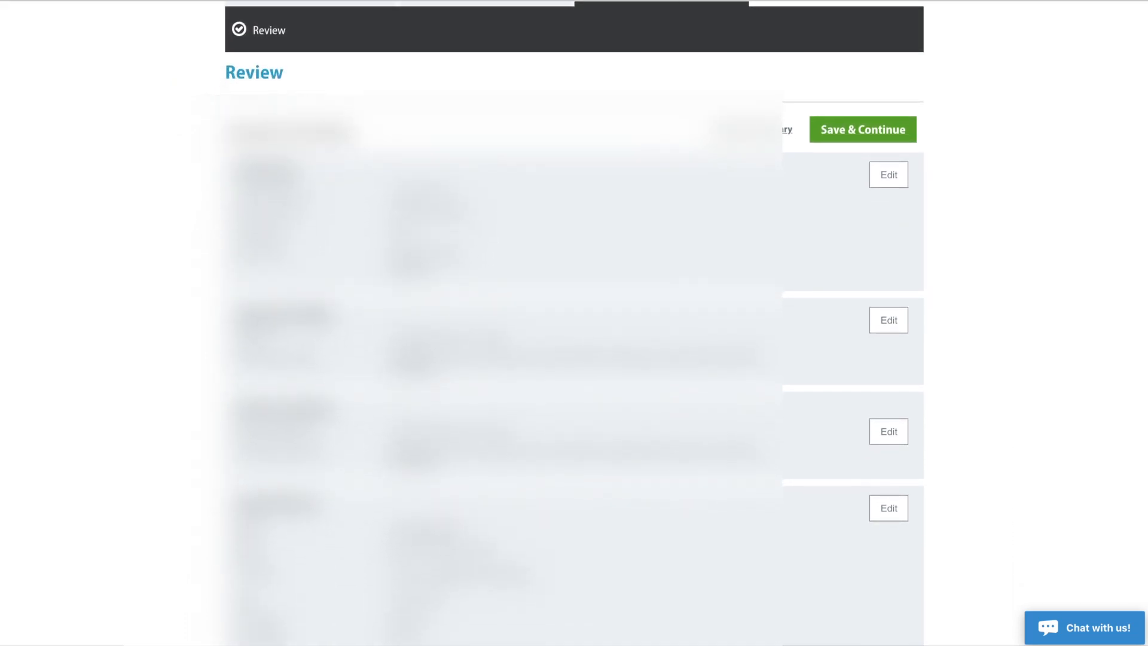
scroll(574, 322, "down", 1)
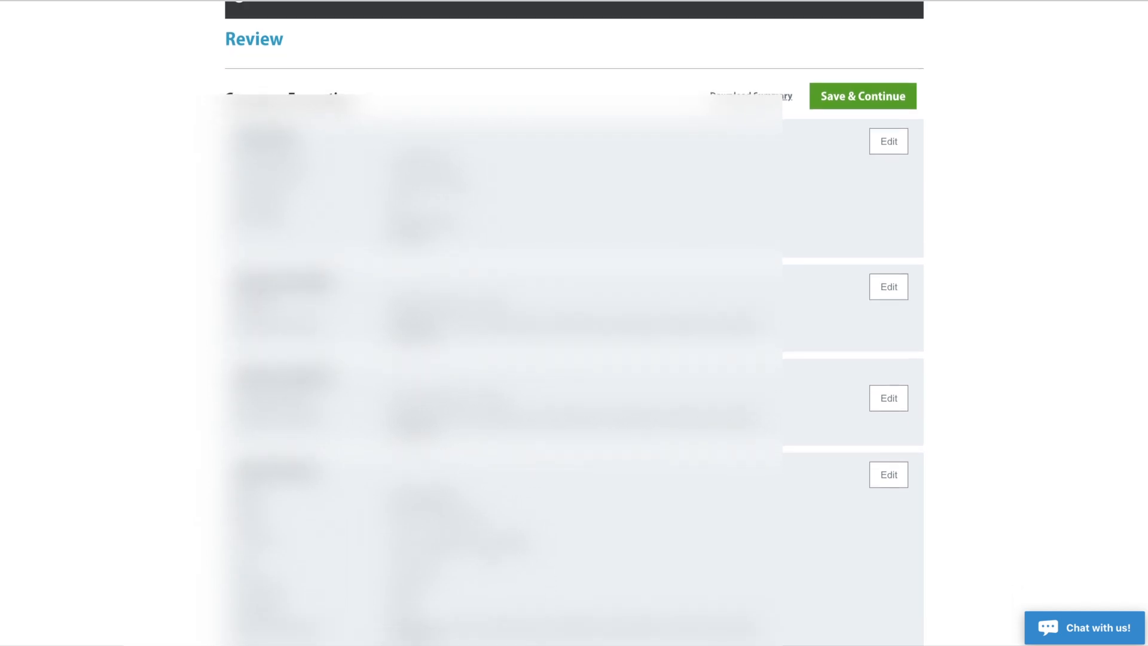
scroll(574, 323, "down", 1)
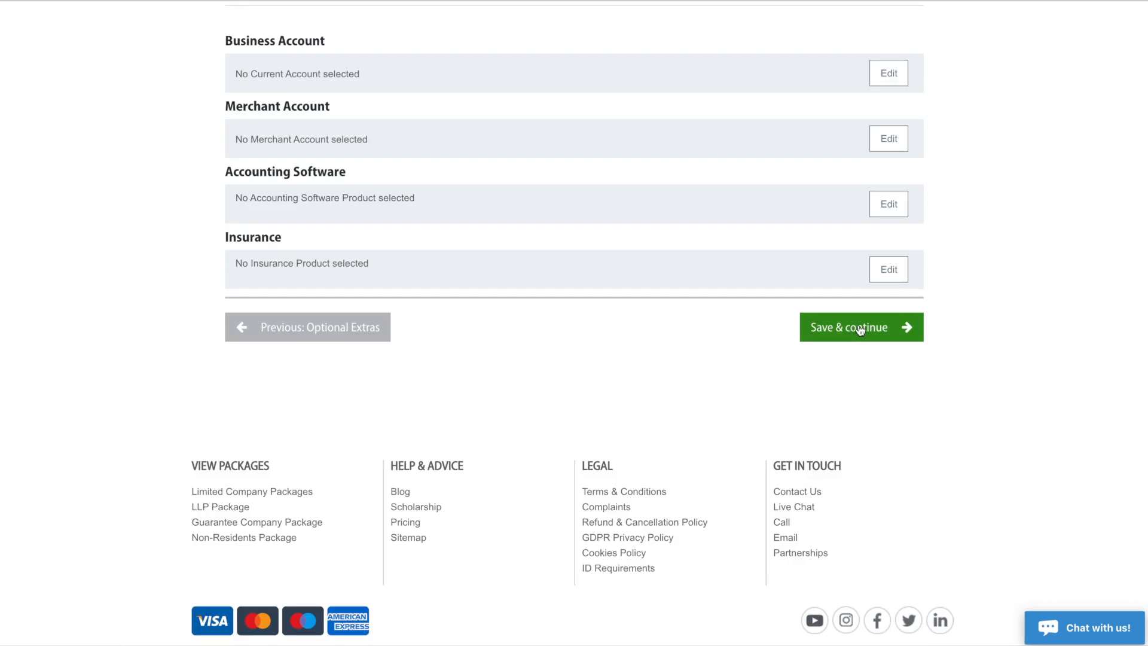
left_click(861, 328)
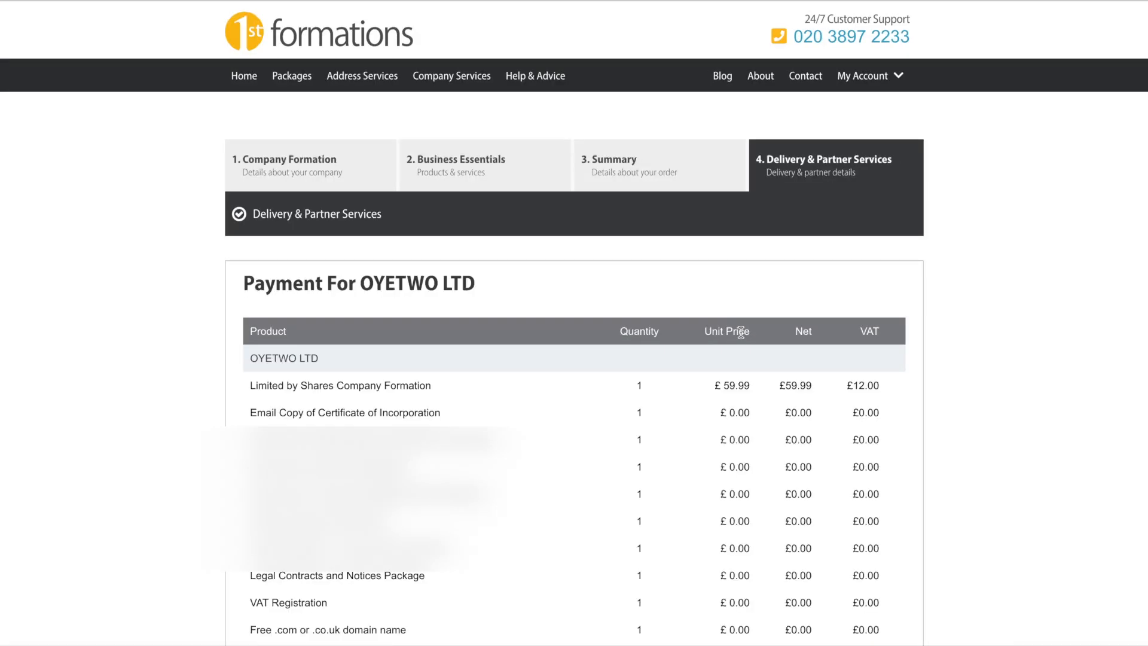
- Examine the itemised payment breakdown for OYETWO LTD, including product prices, VAT and totals
scroll(740, 332, "down", 1)
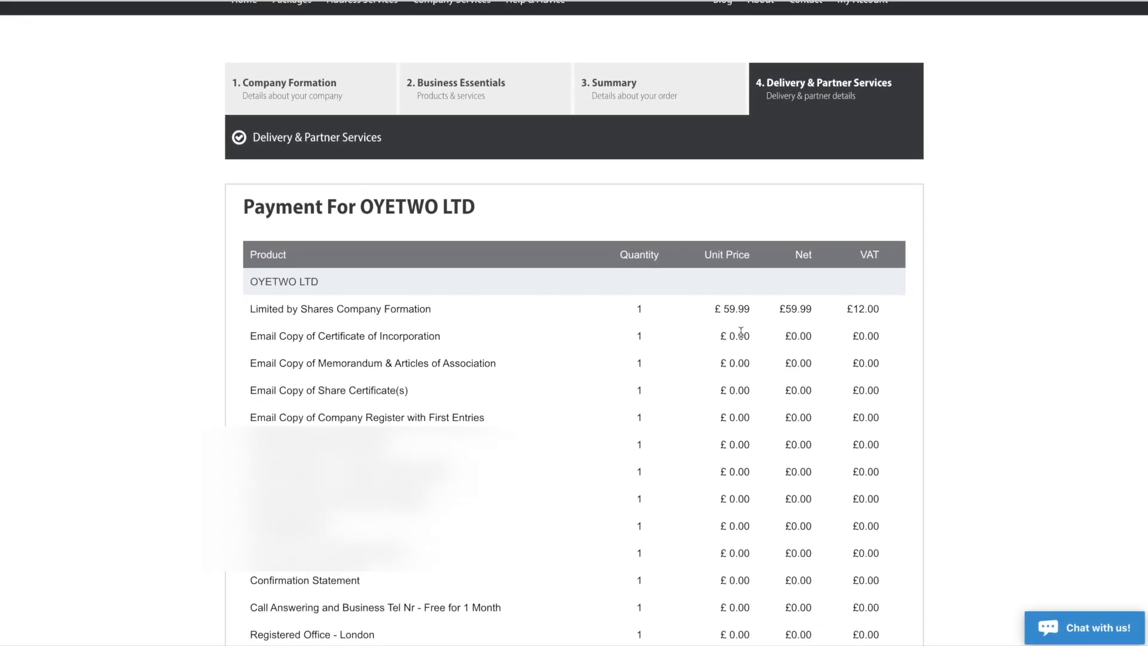
scroll(741, 332, "down", 2)
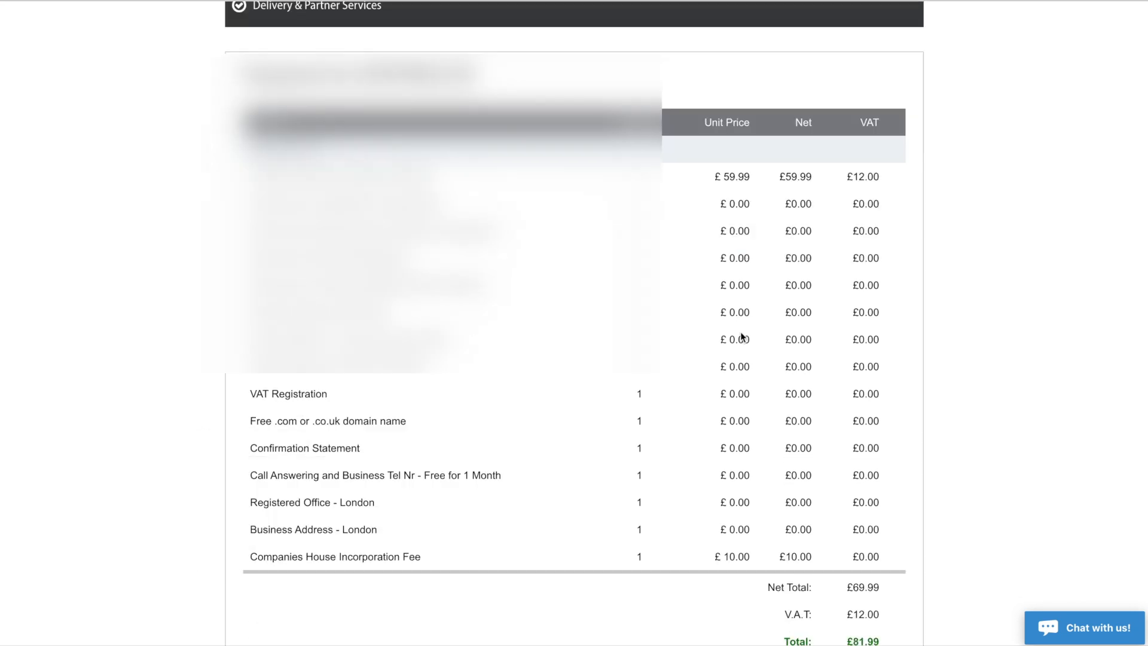
scroll(742, 336, "down", 4)
scroll(741, 336, "up", 3)
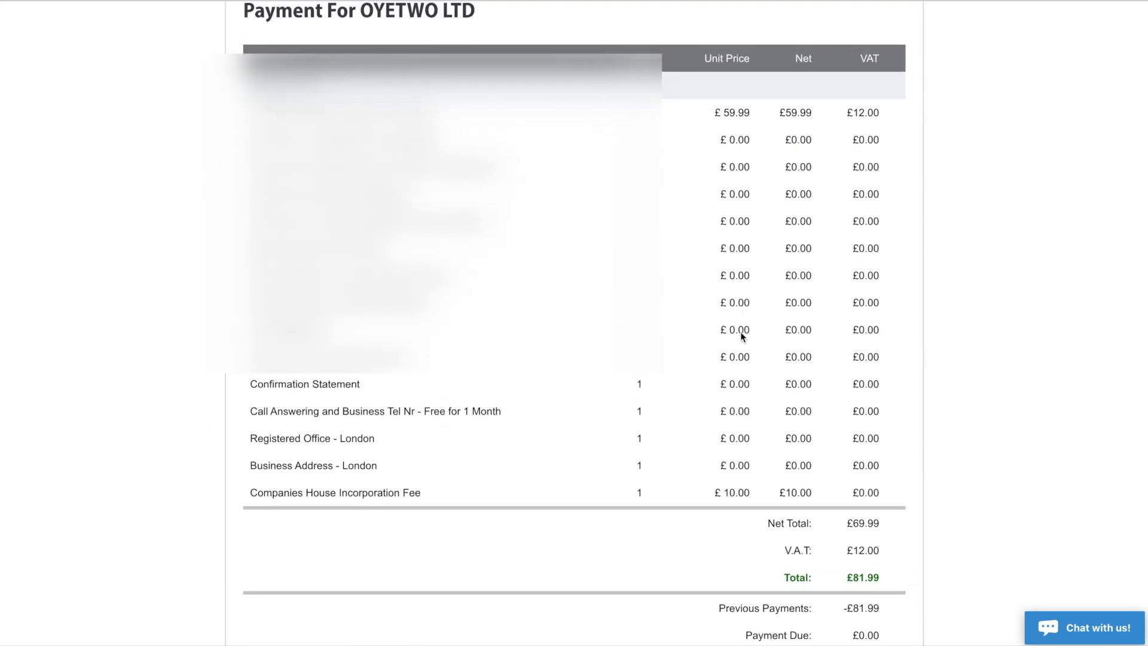